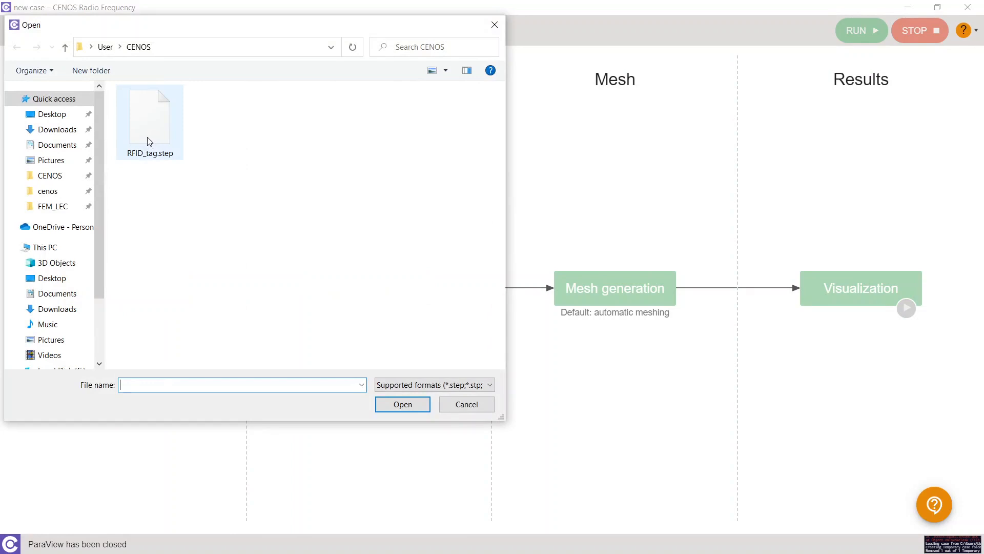
# Import the RFID_tag.step geometry and decline the conversion of its thin solids to 2D faces
pyautogui.click(149, 141)
pyautogui.click(403, 404)
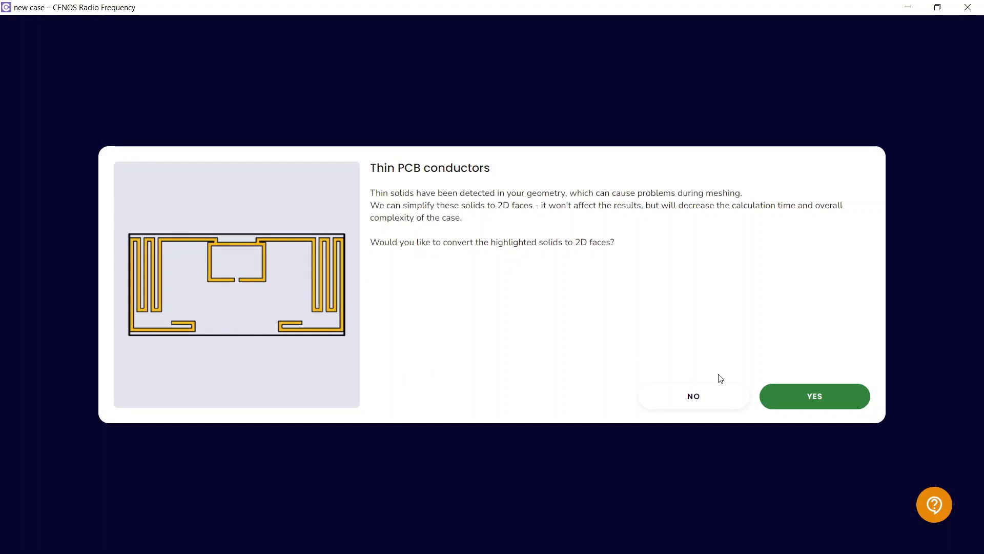
pyautogui.click(701, 398)
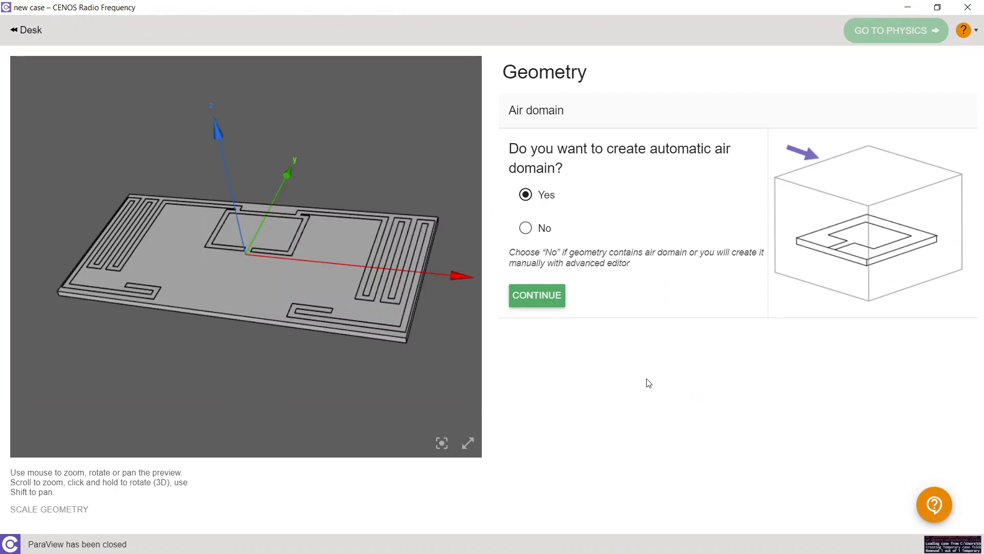
# Accept the automatic air domain and choose RFID as the application
pyautogui.click(542, 303)
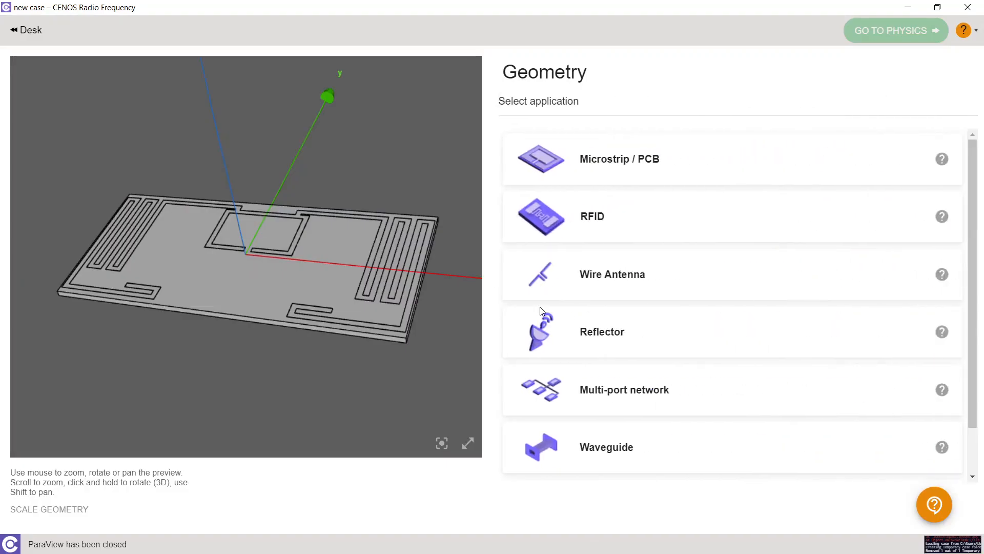
pyautogui.click(570, 218)
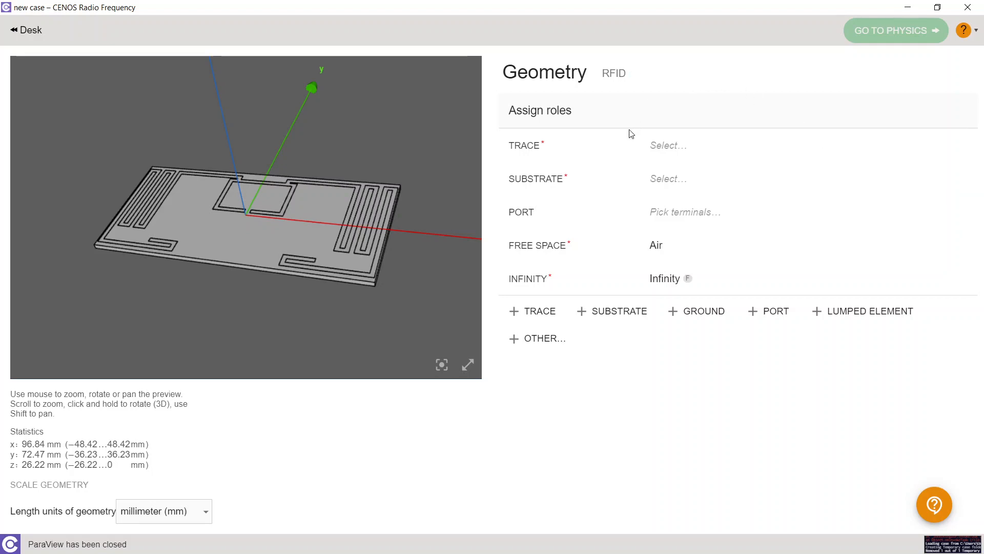
# Assign the trace role to the antenna conductor volume, Solid_1
pyautogui.click(632, 145)
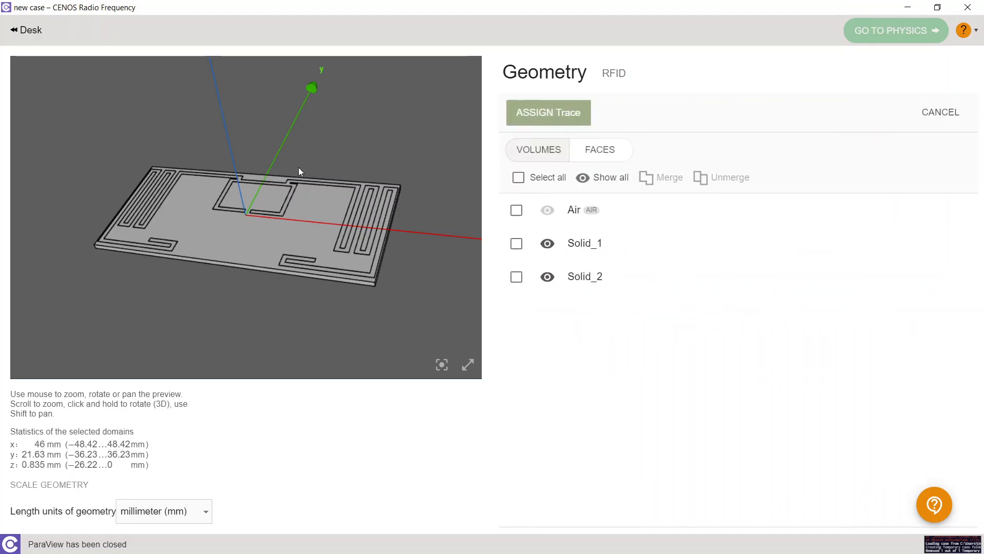
pyautogui.scroll(3, 277, 139)
pyautogui.scroll(-3, 277, 140)
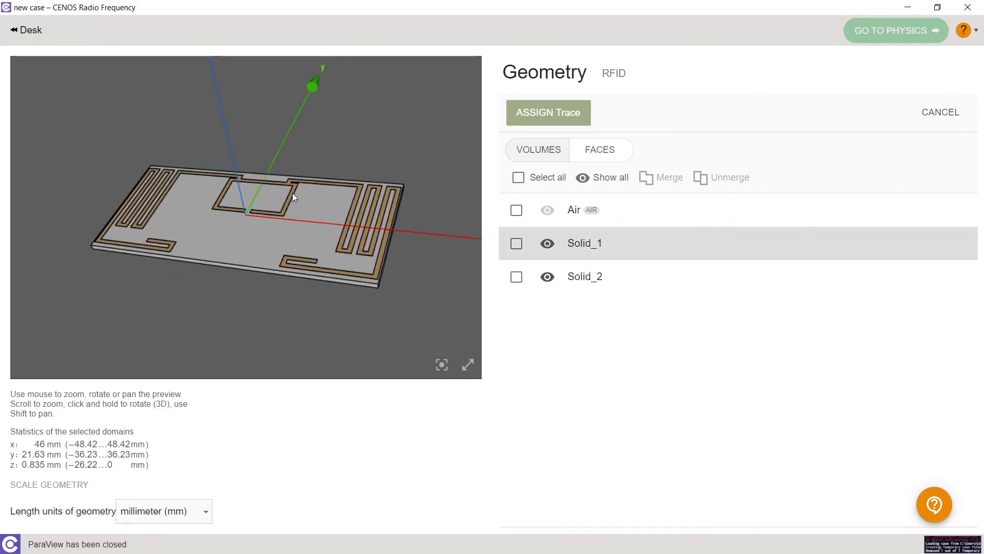
pyautogui.click(294, 198)
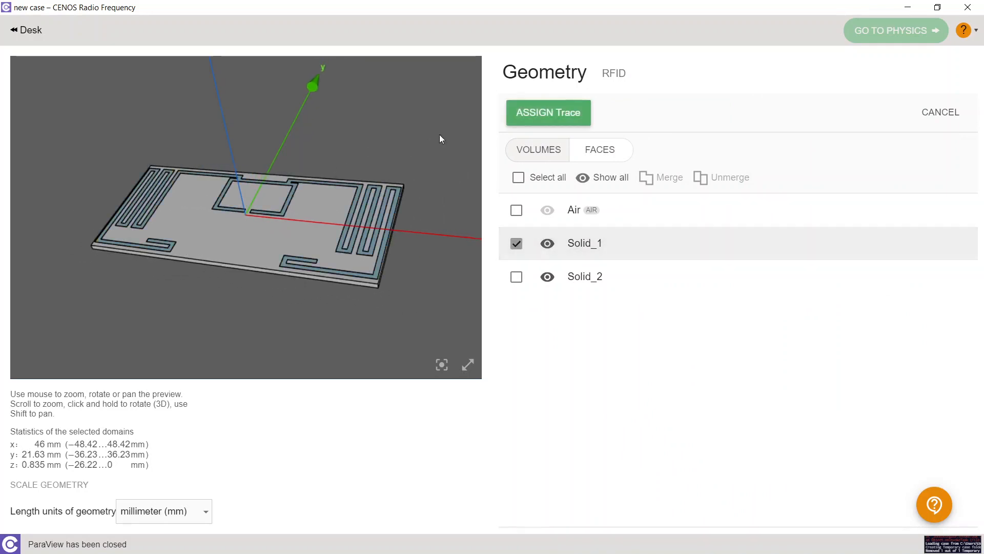
pyautogui.click(533, 117)
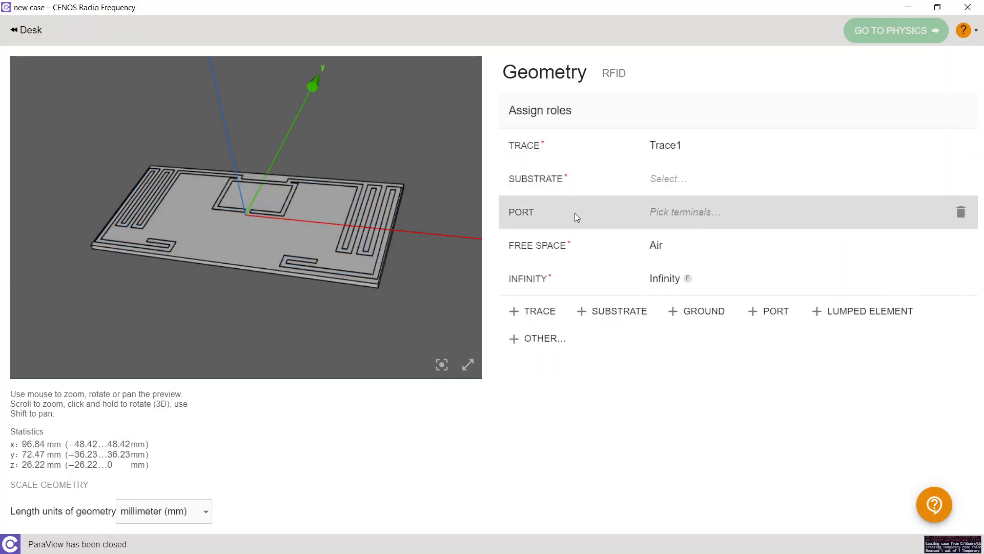
# Assign the substrate role to the board volume, Solid_2
pyautogui.click(577, 179)
pyautogui.click(318, 228)
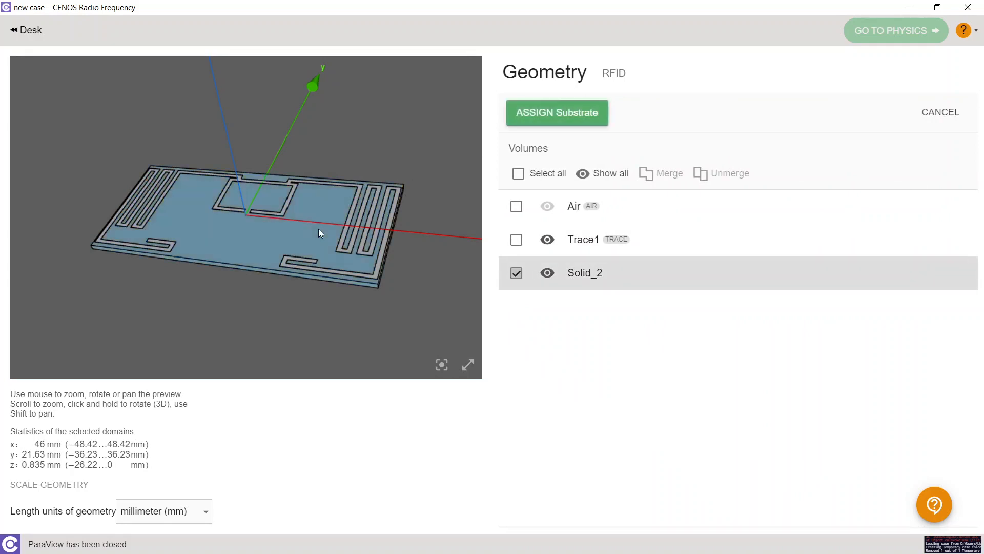
pyautogui.click(585, 110)
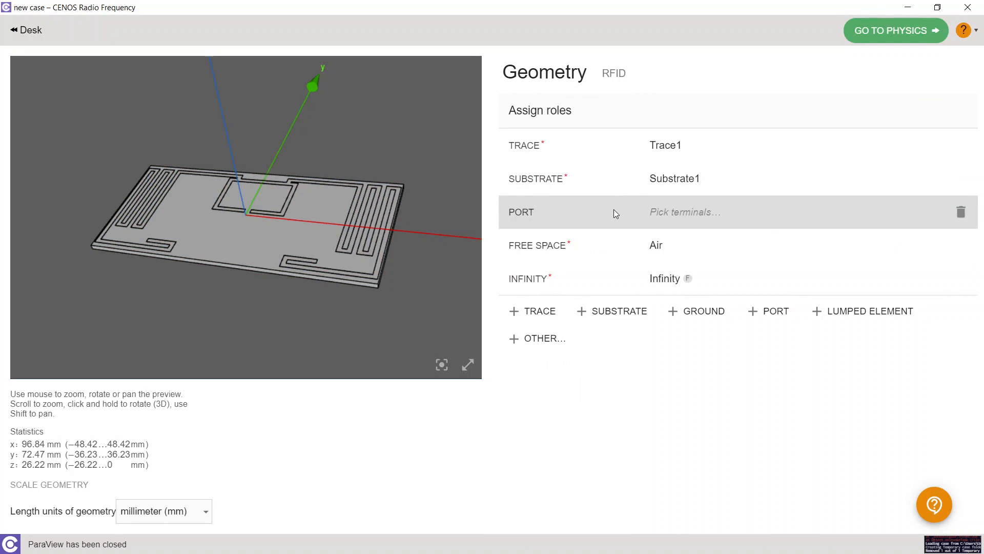
# Define the port between the two facing trace end edges at the loop gap, with terminals at x=-0.5 and x=0.5, y=1, z=0
pyautogui.click(573, 213)
pyautogui.moveTo(315, 168); pyautogui.dragTo(322, 244)
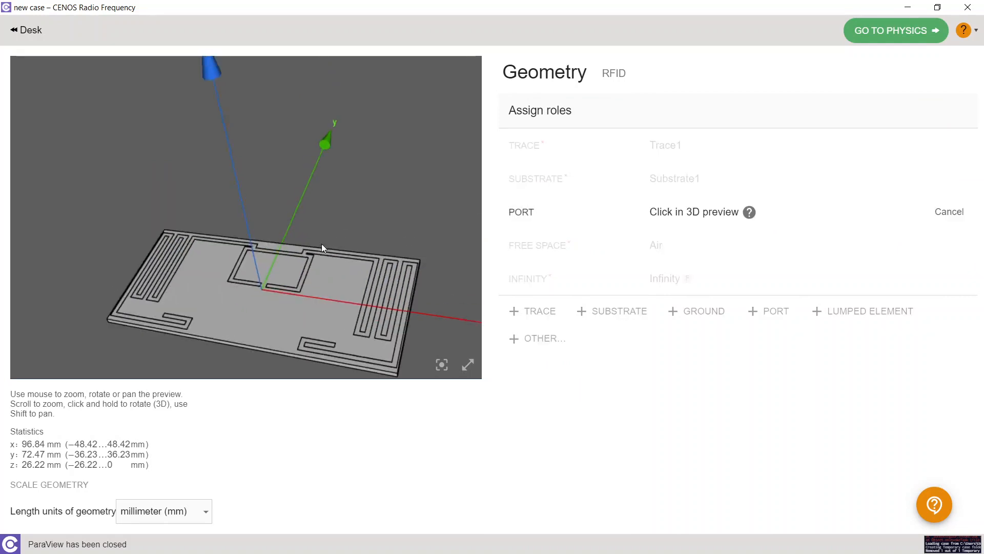
pyautogui.scroll(10, 321, 244)
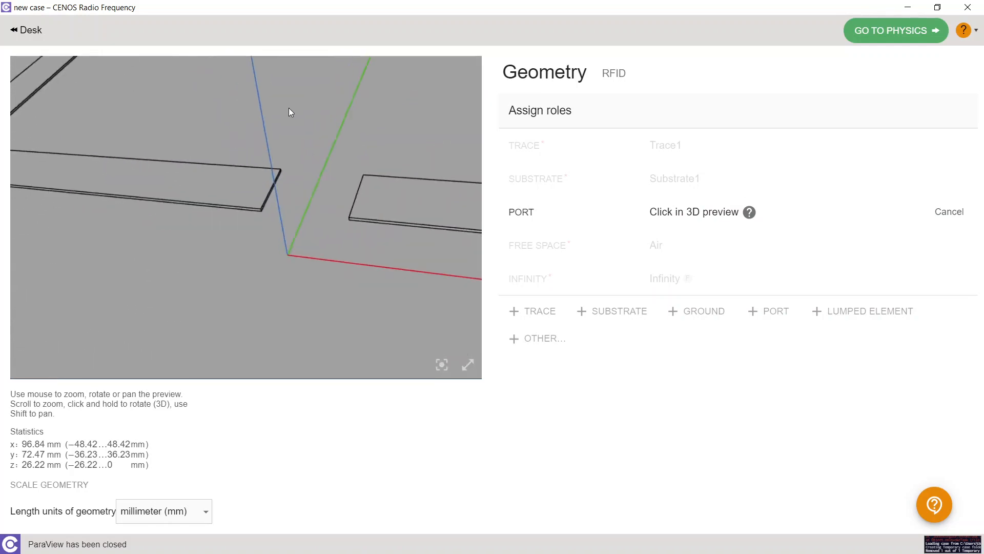
pyautogui.moveTo(290, 112); pyautogui.dragTo(224, 161)
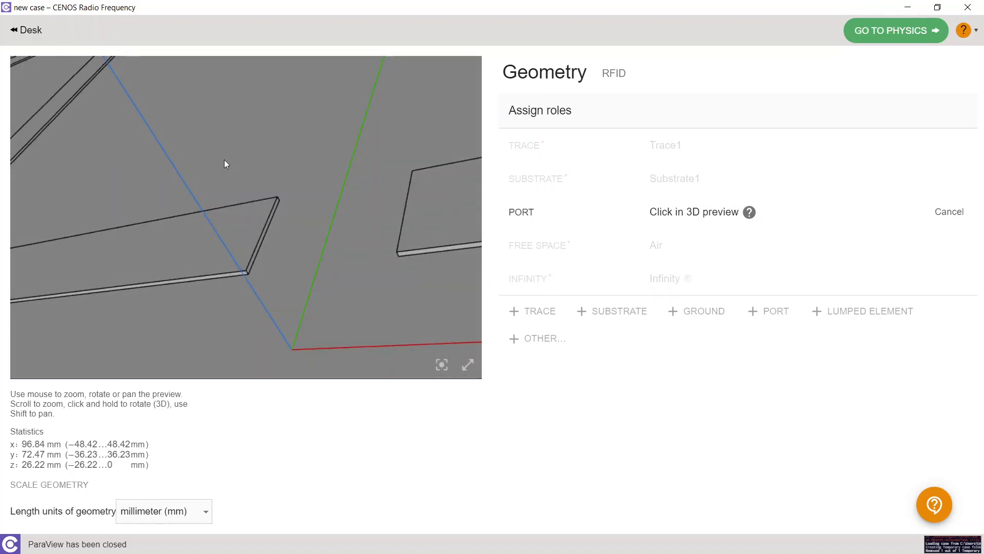
pyautogui.click(266, 234)
pyautogui.moveTo(266, 234)
pyautogui.mouseDown()
pyautogui.moveTo(335, 217)
pyautogui.moveTo(310, 235)
pyautogui.mouseUp()
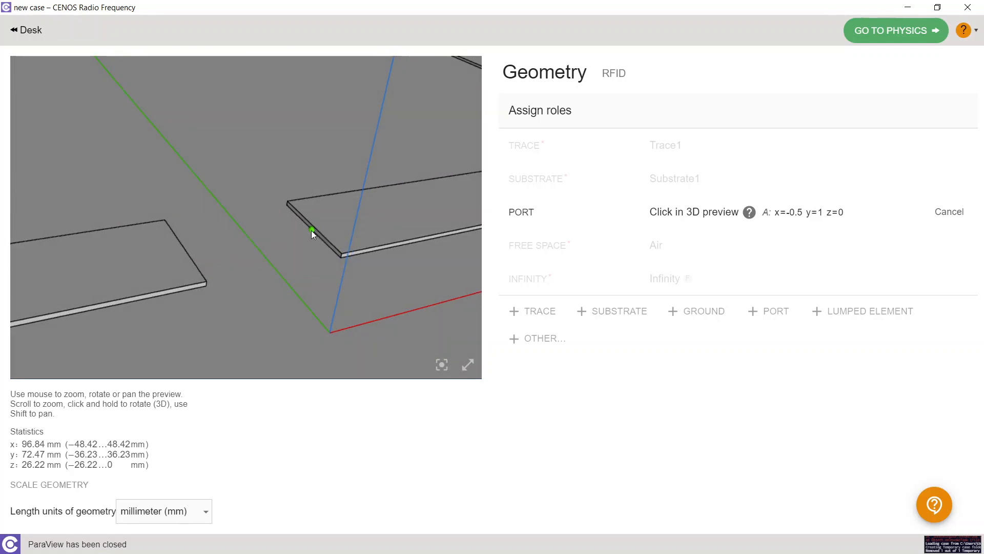
pyautogui.click(311, 230)
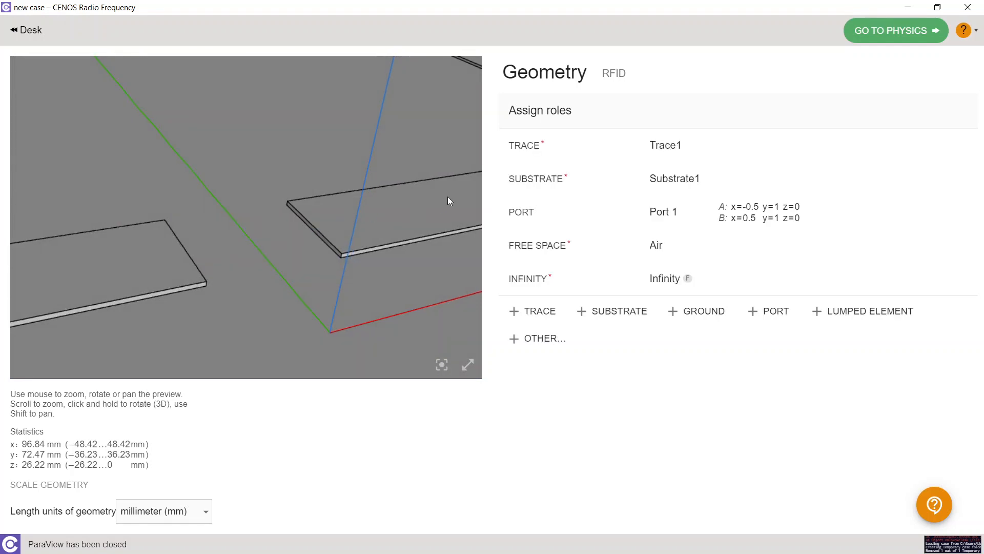
pyautogui.scroll(-5, 446, 213)
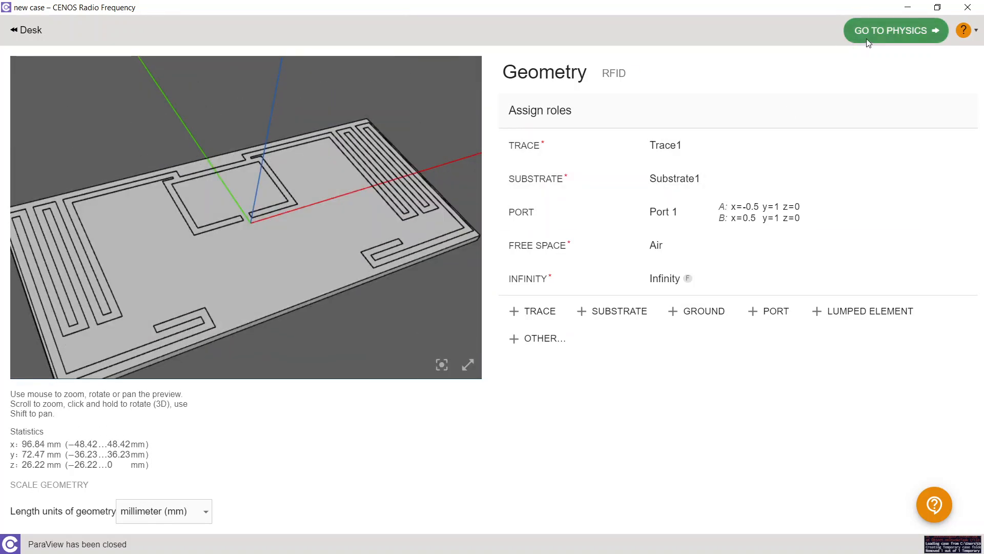
# Go to the physics setup and define a multiple-frequency sweep from 900 to 960 MHz with a 5 MHz step
pyautogui.click(868, 39)
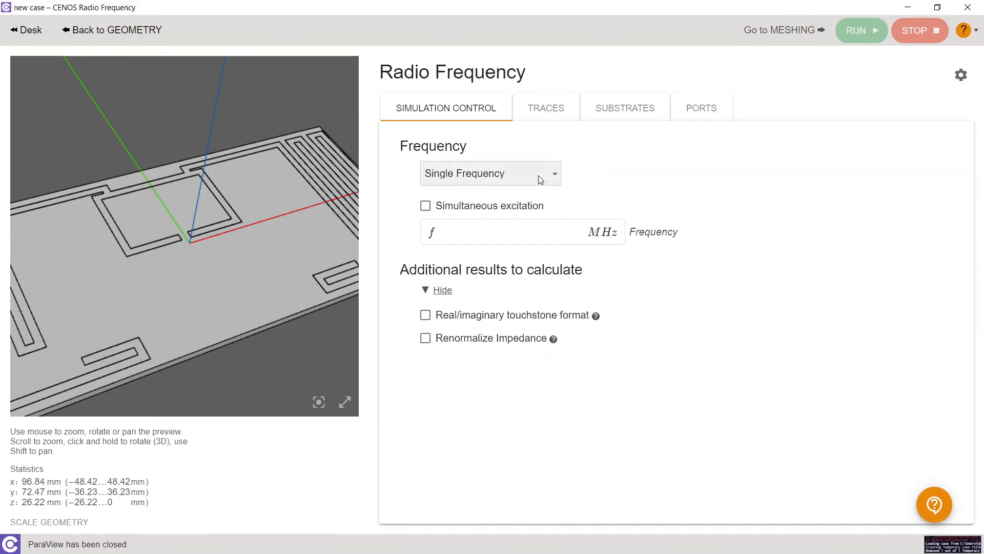
pyautogui.click(540, 179)
pyautogui.click(512, 205)
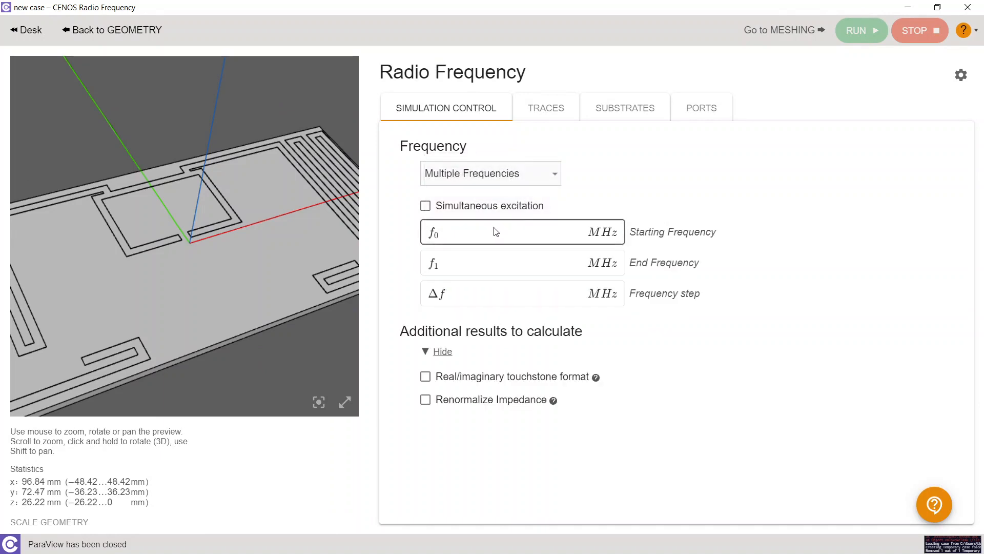
pyautogui.click(496, 232)
pyautogui.write('900')
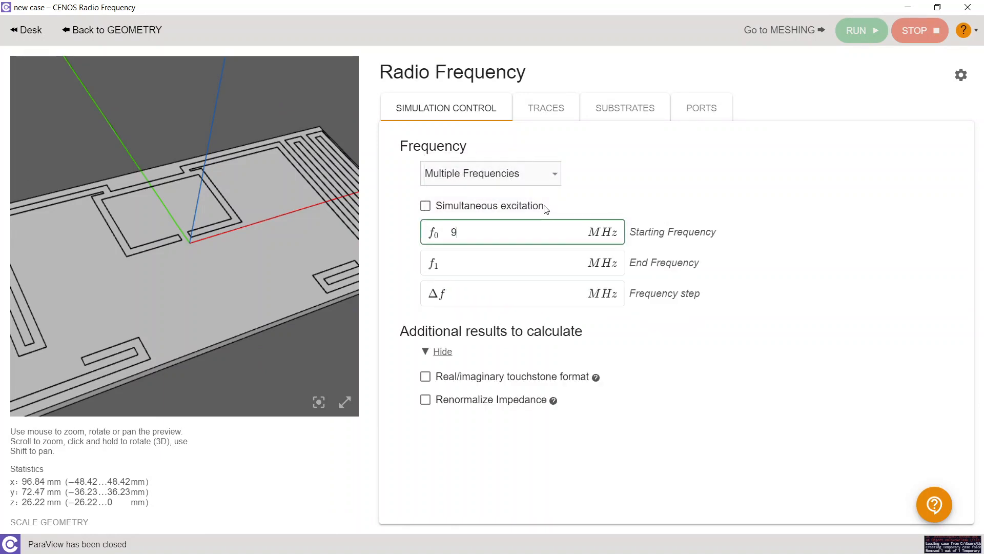
pyautogui.click(487, 264)
pyautogui.write('960')
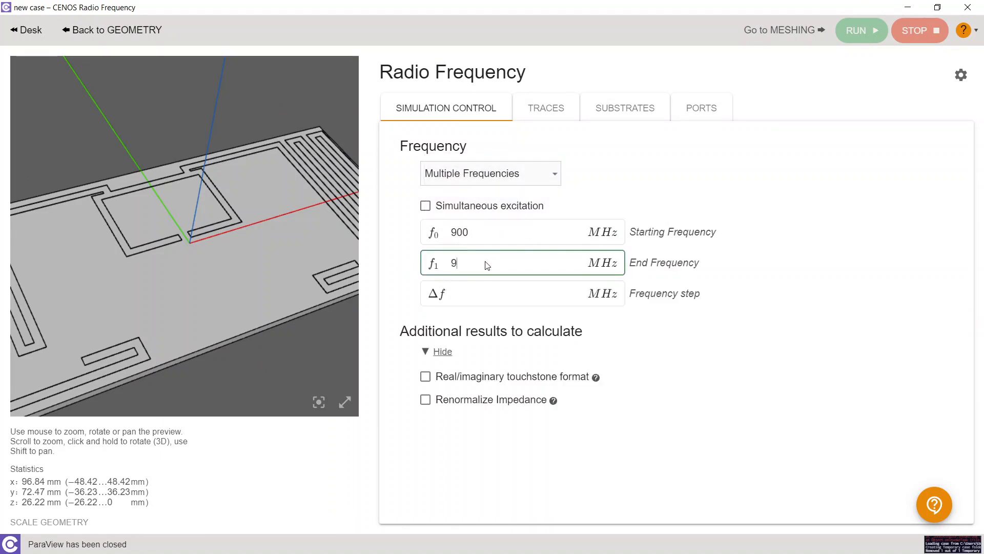
pyautogui.click(498, 296)
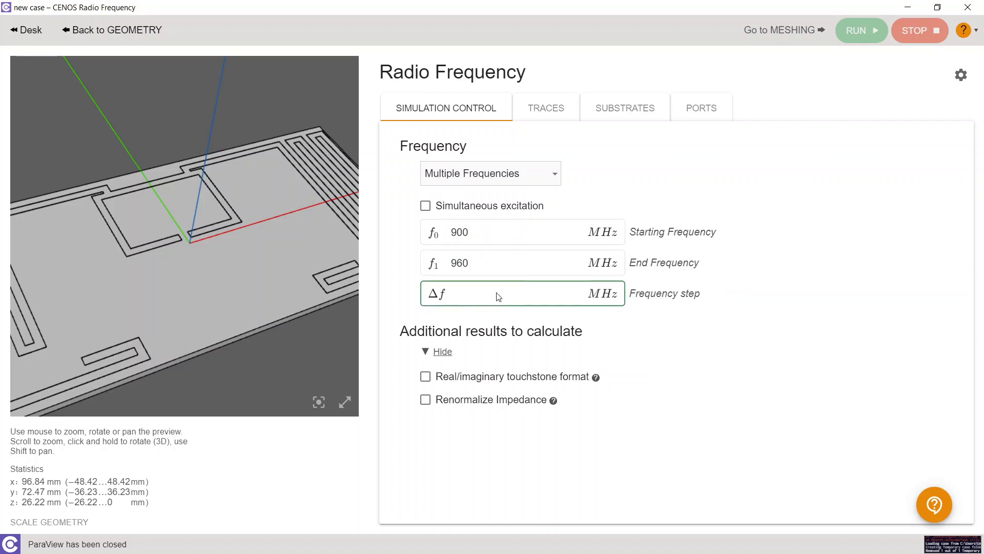
# Enable impedance renormalization with a resistance of 18.43 Ohm and a reactance of -181.2 Ohm
pyautogui.click(443, 351)
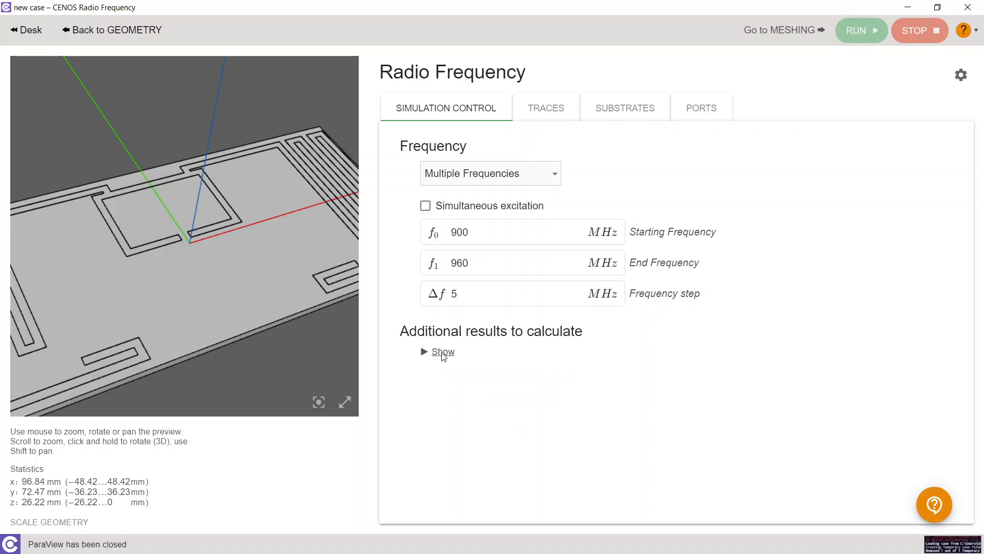
pyautogui.click(442, 352)
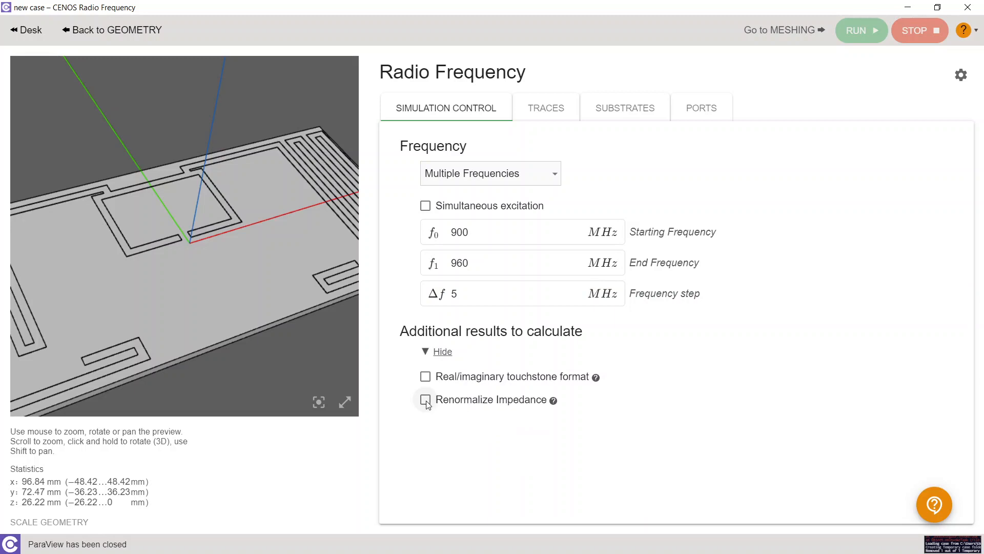
pyautogui.click(425, 400)
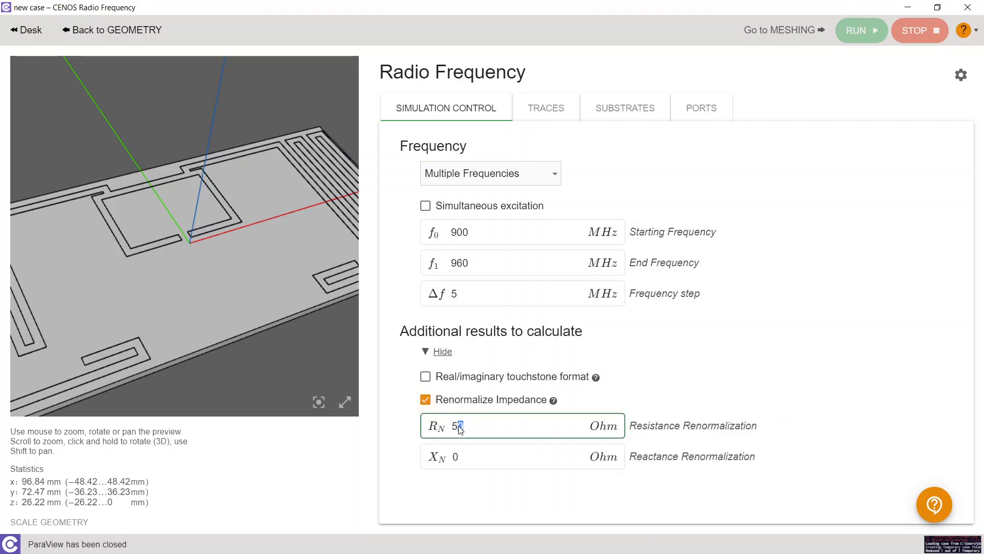
pyautogui.doubleClick(454, 427)
pyautogui.write('18.43')
pyautogui.click(471, 458)
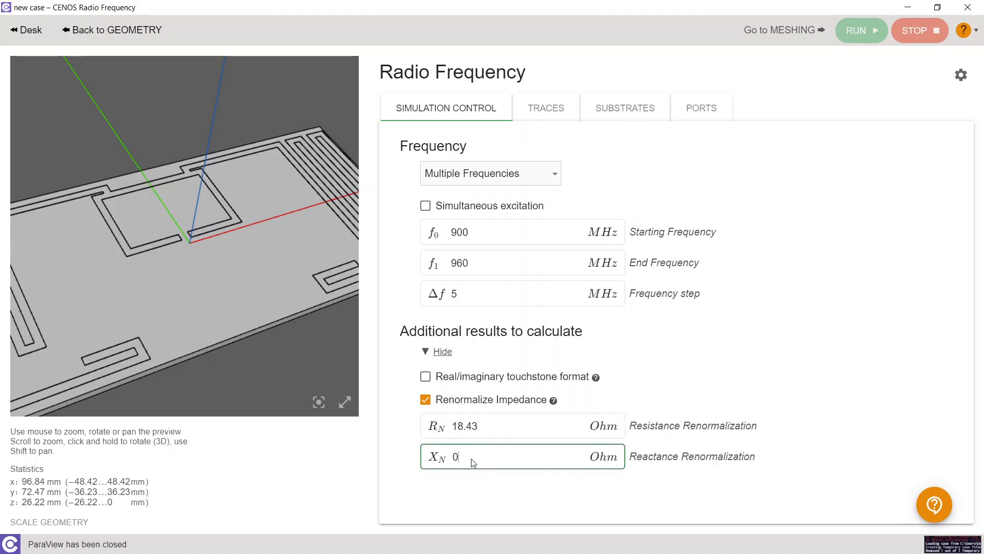
pyautogui.doubleClick(485, 455)
pyautogui.write('-181.2')
# Check the trace's material and assign FR4 (f = 1 GHz) from the material library to the substrate
pyautogui.click(558, 110)
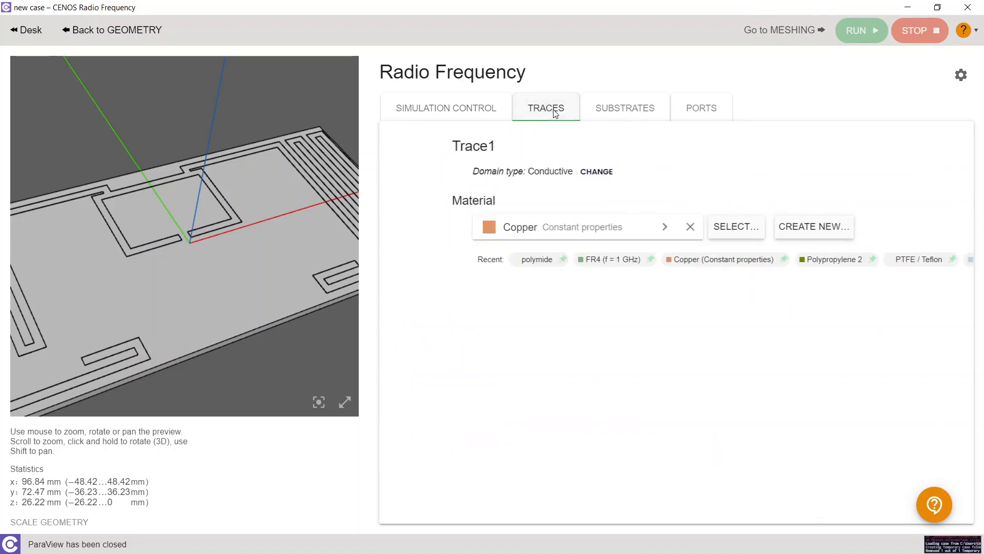
pyautogui.scroll(-3, 180, 217)
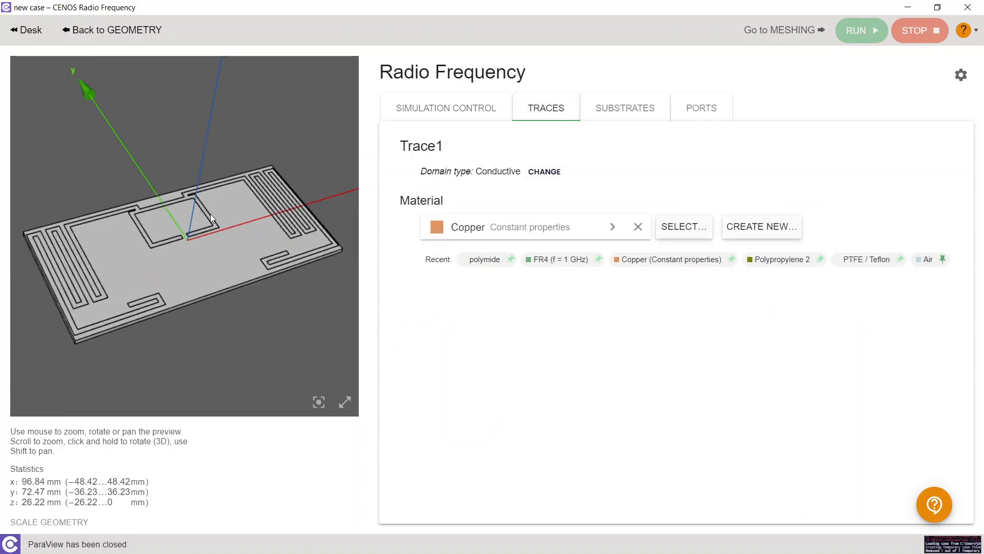
pyautogui.moveTo(230, 210); pyautogui.dragTo(240, 217)
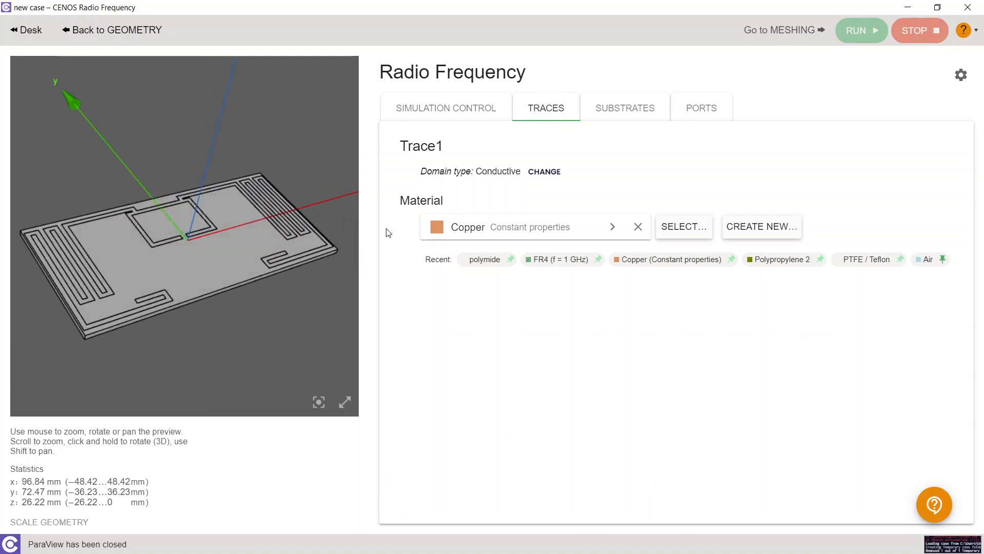
pyautogui.click(609, 117)
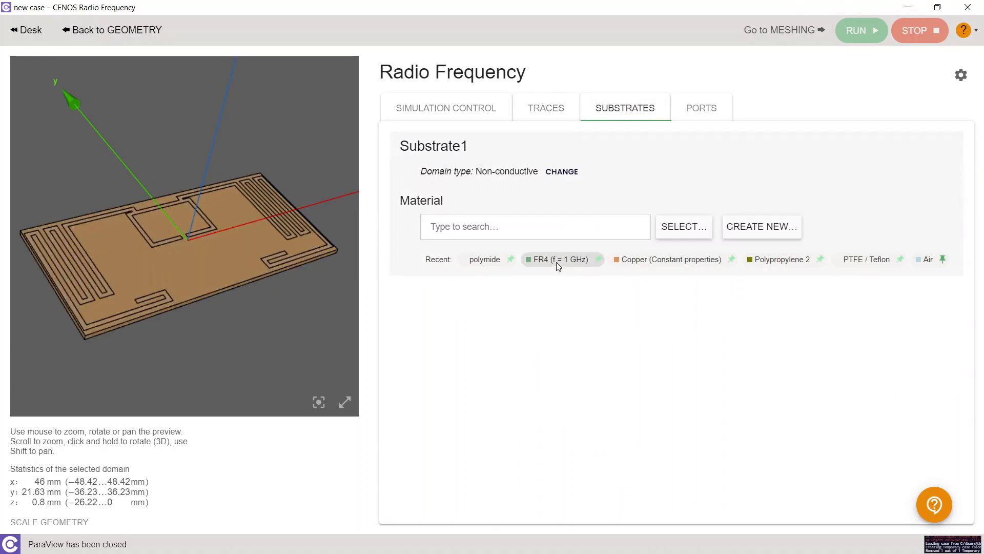
pyautogui.click(708, 234)
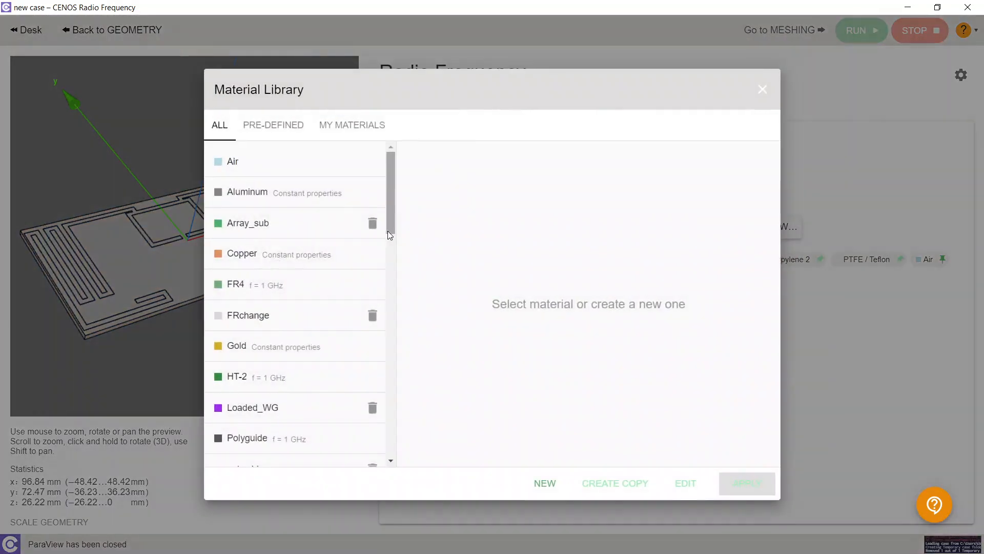
pyautogui.moveTo(390, 199)
pyautogui.mouseDown()
pyautogui.moveTo(386, 254)
pyautogui.moveTo(385, 215)
pyautogui.mouseUp()
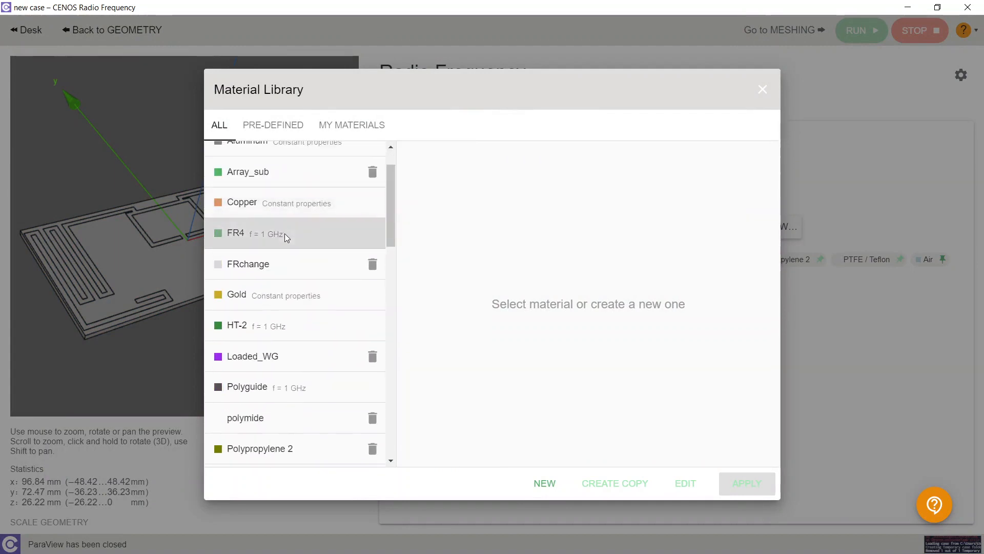
pyautogui.click(286, 235)
pyautogui.click(747, 483)
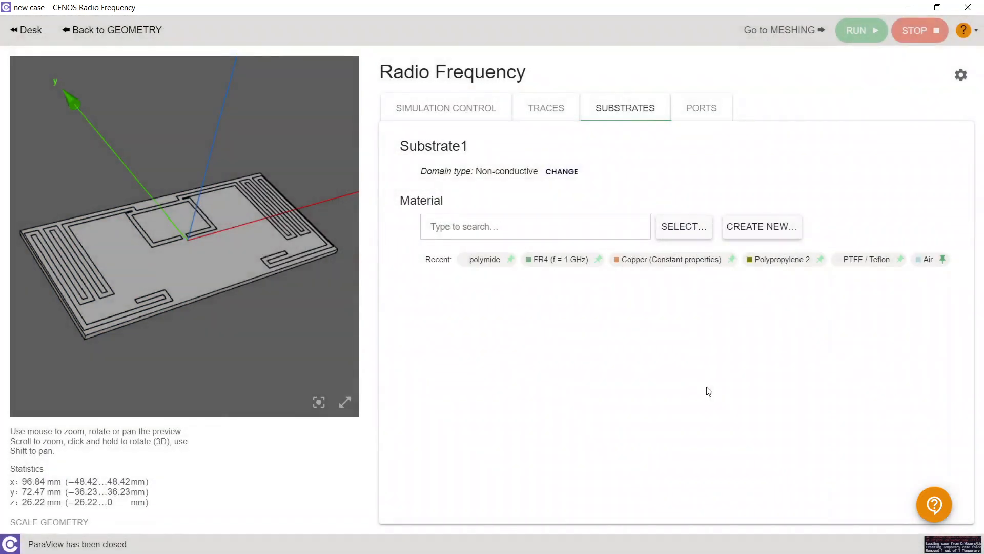
# Recheck the trace and substrate materials, and run the simulation with the case saved as rfid_
pyautogui.click(562, 113)
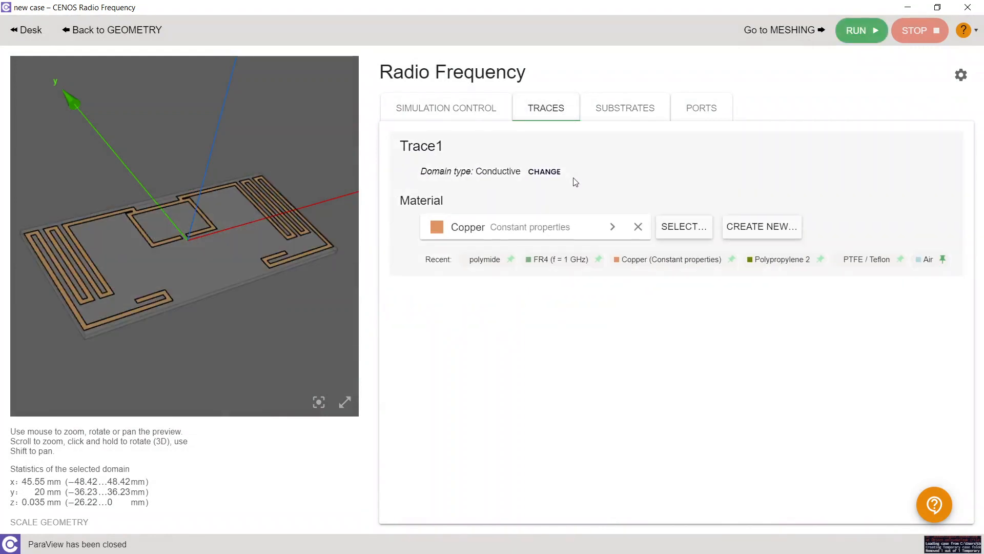
pyautogui.click(629, 110)
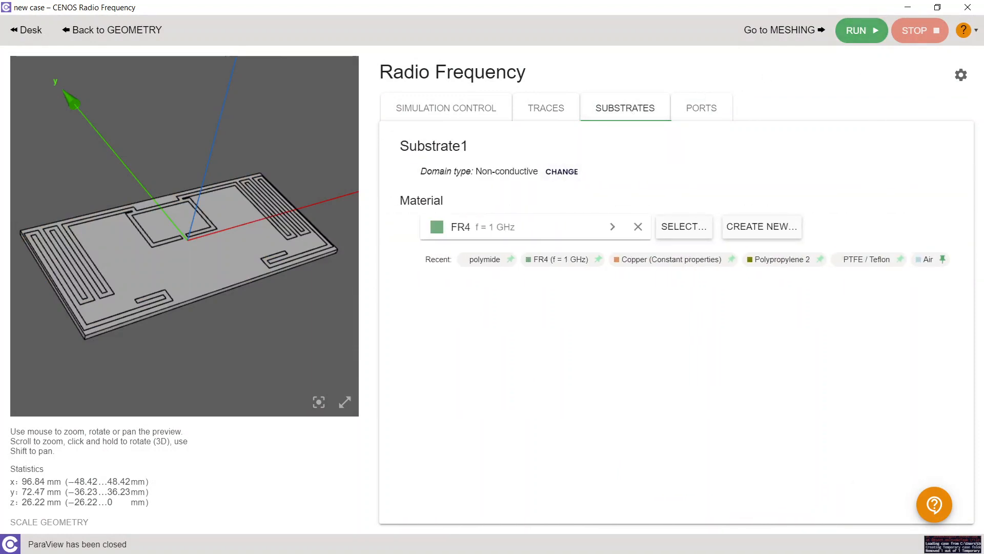
pyautogui.click(861, 30)
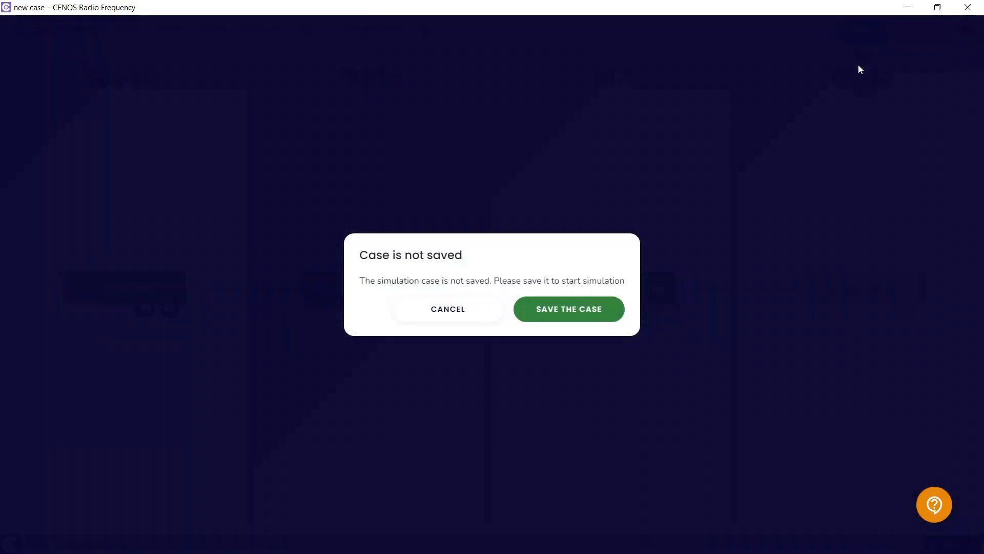
pyautogui.click(543, 310)
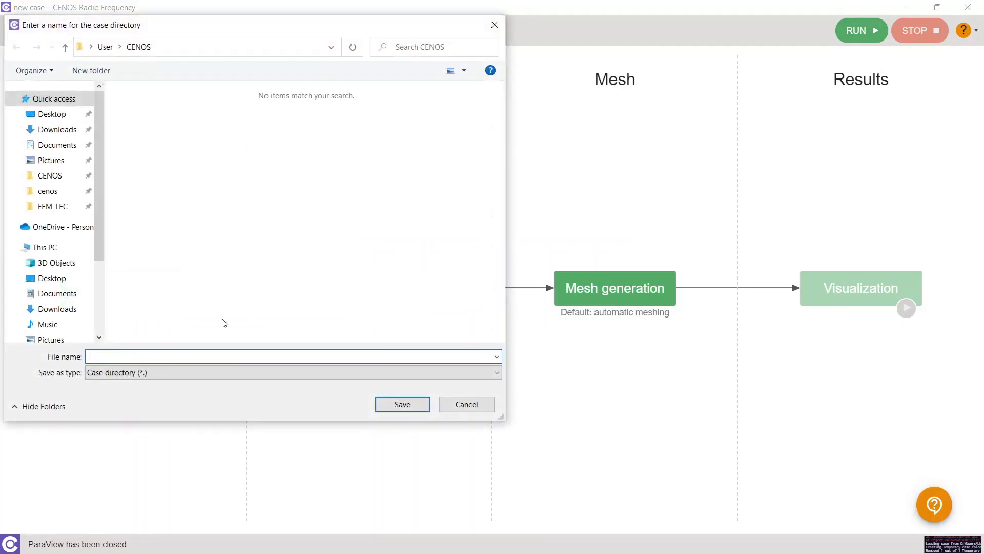
pyautogui.write('rf')
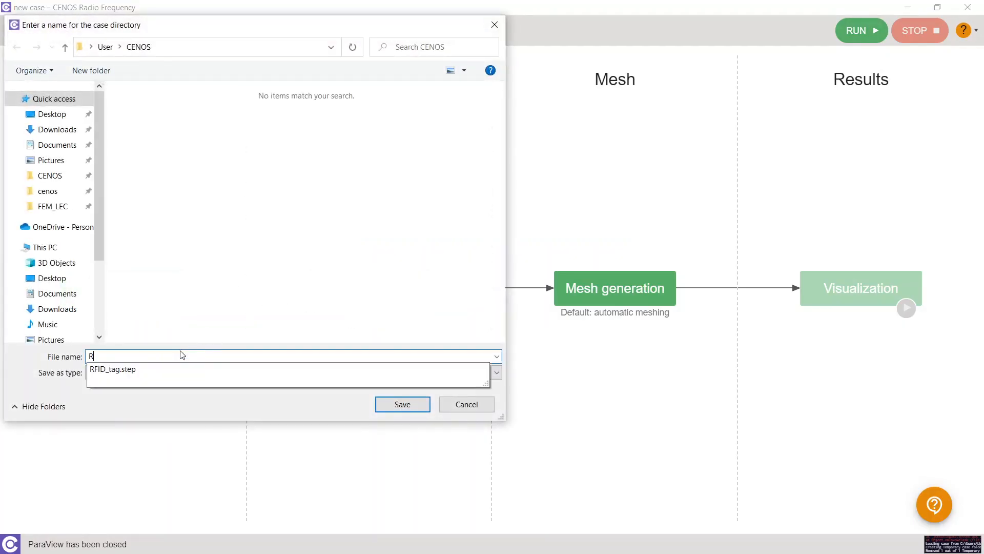
pyautogui.press('BackSpace')
pyautogui.press('BackSpace')
pyautogui.write('rfid')
pyautogui.press('Return')
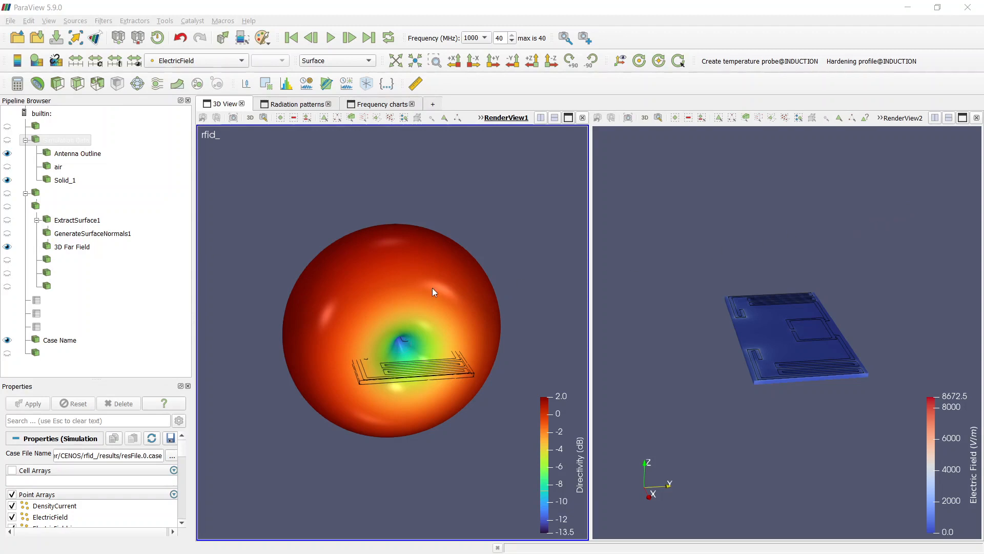
# Examine the 3D far field and the tag's electric field in ParaView, along with the XY, XZ and YZ radiation patterns
pyautogui.moveTo(311, 250); pyautogui.dragTo(323, 295)
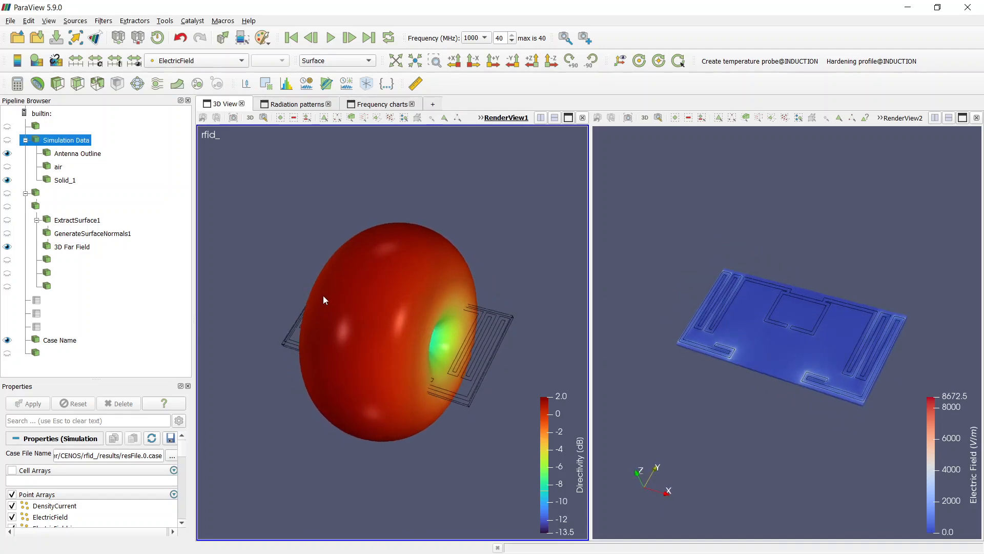
pyautogui.scroll(3, 847, 282)
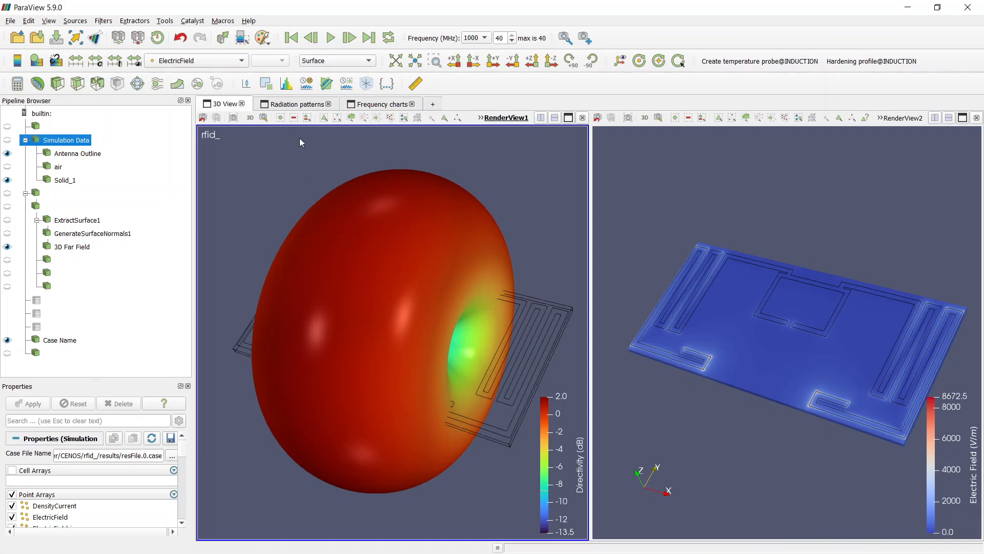
pyautogui.click(300, 110)
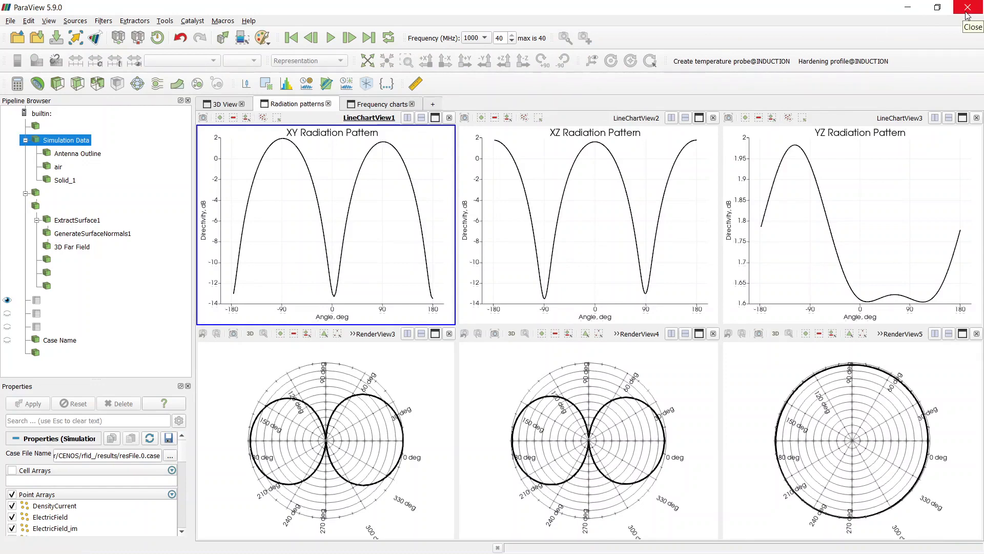
pyautogui.click(908, 7)
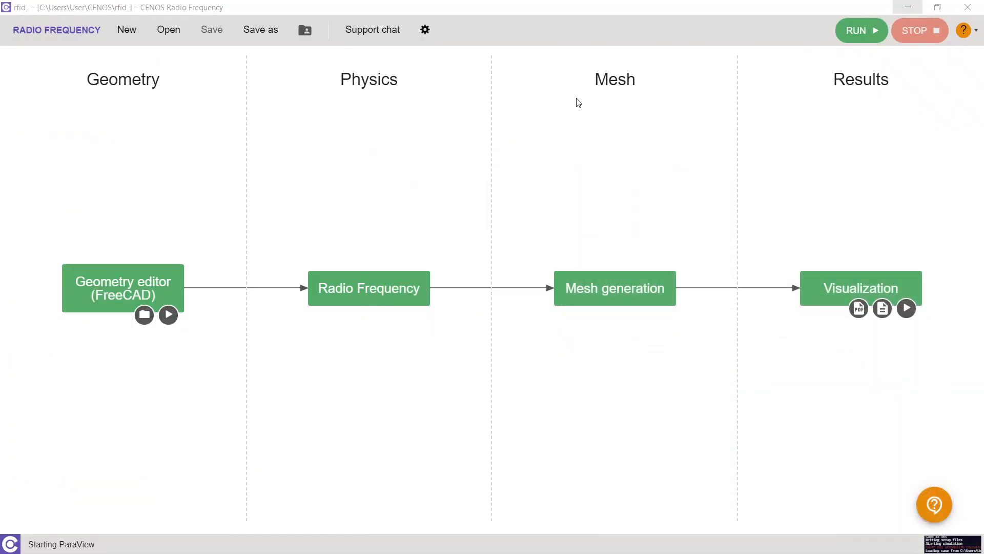
# Return to CENOS and browse from the case location into the Additional_results folder inside rfid_
pyautogui.click(307, 30)
pyautogui.click(331, 128)
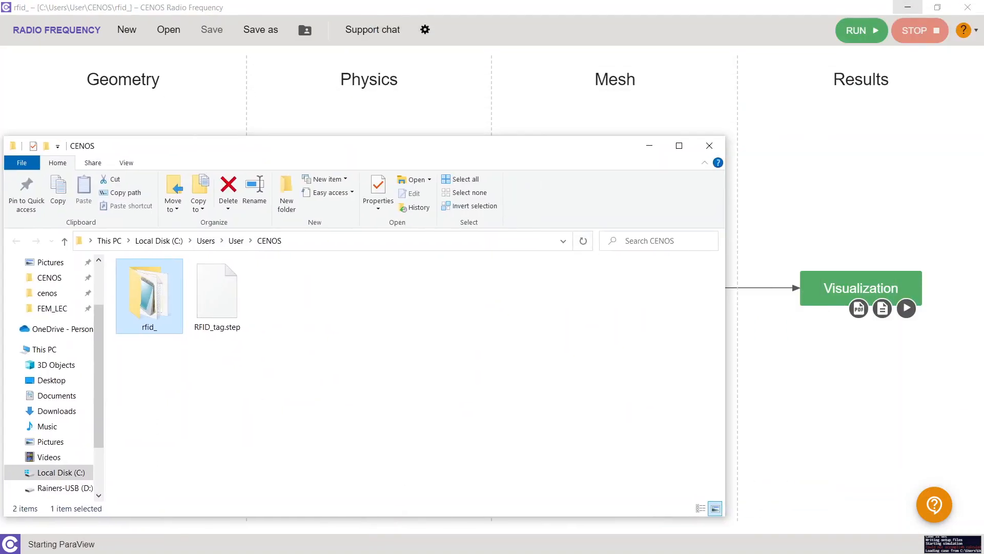
pyautogui.click(154, 308)
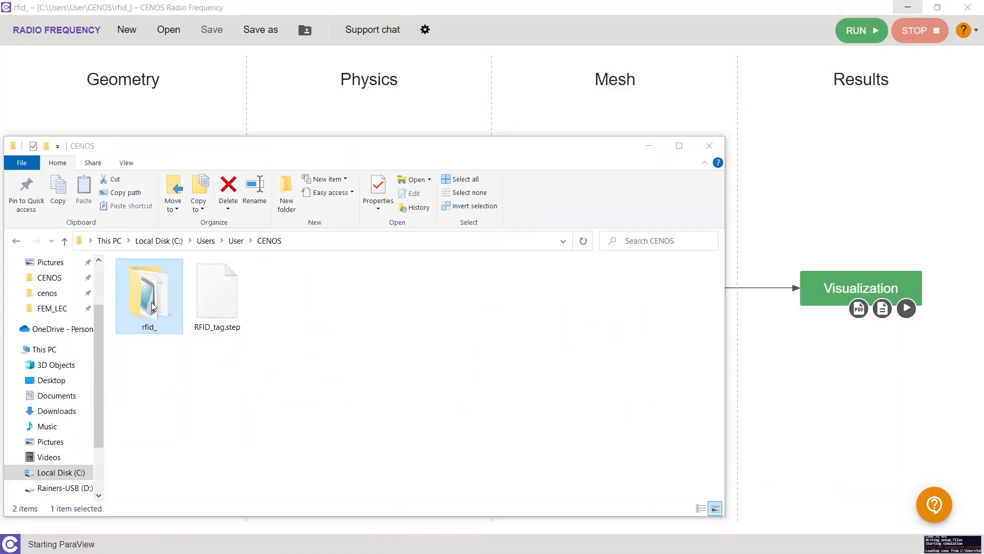
pyautogui.doubleClick(151, 304)
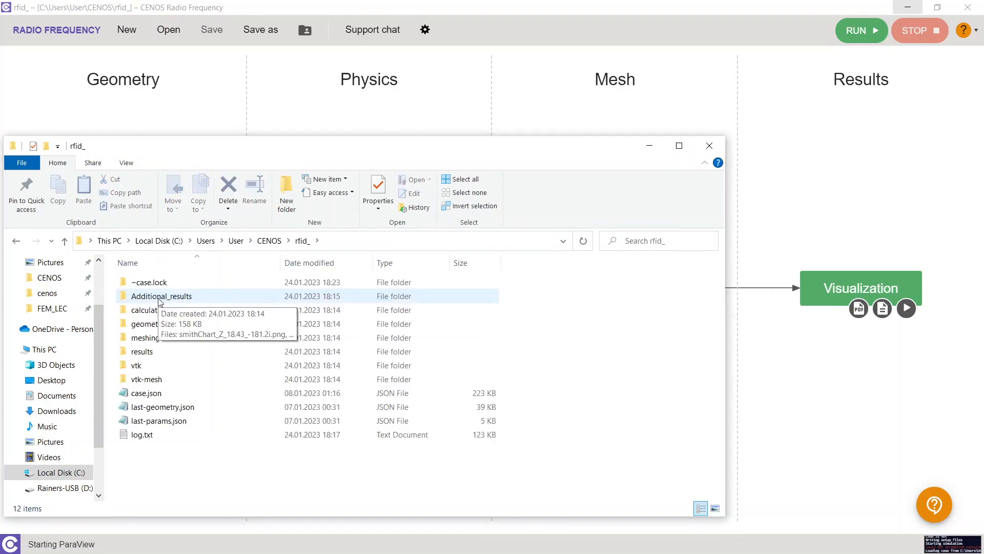
pyautogui.doubleClick(159, 297)
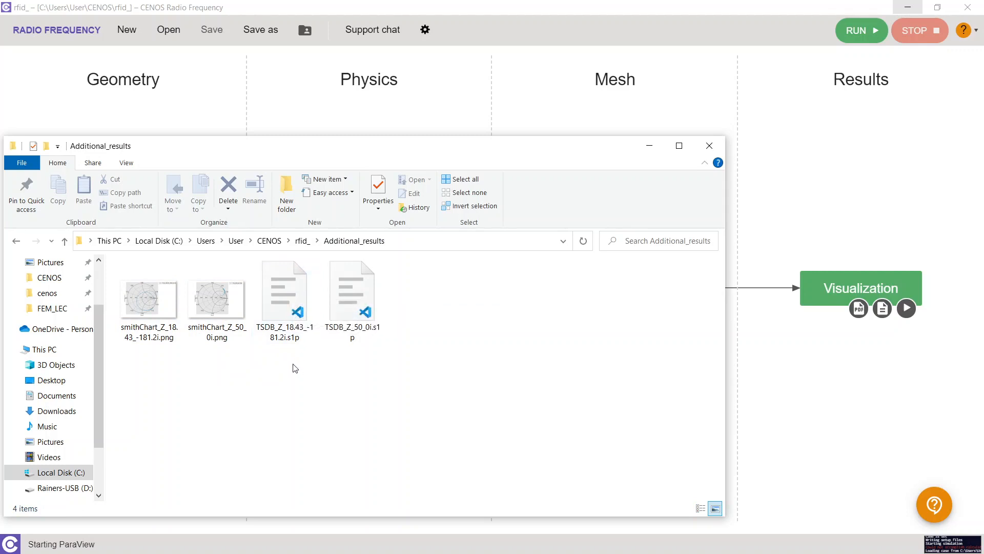
# Open the renormalized S-parameter file TSDB_Z_18.43_-181.2i.s1p in Notepad
pyautogui.rightClick(290, 313)
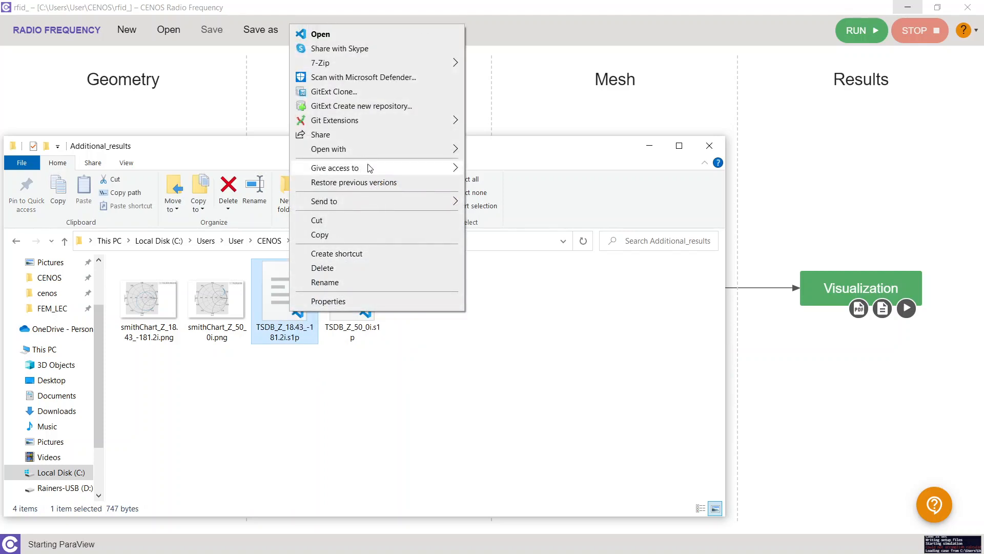
pyautogui.moveTo(373, 149)
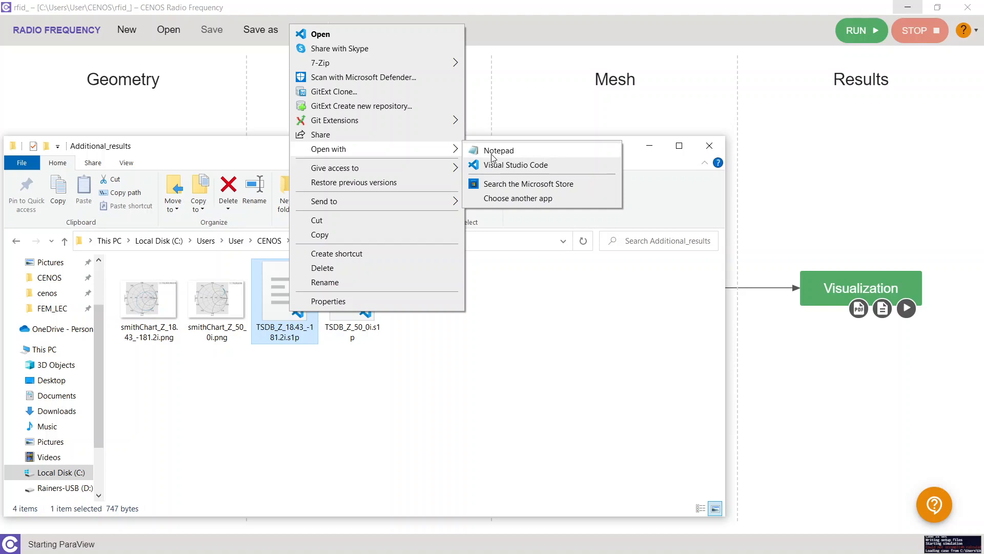
pyautogui.click(492, 153)
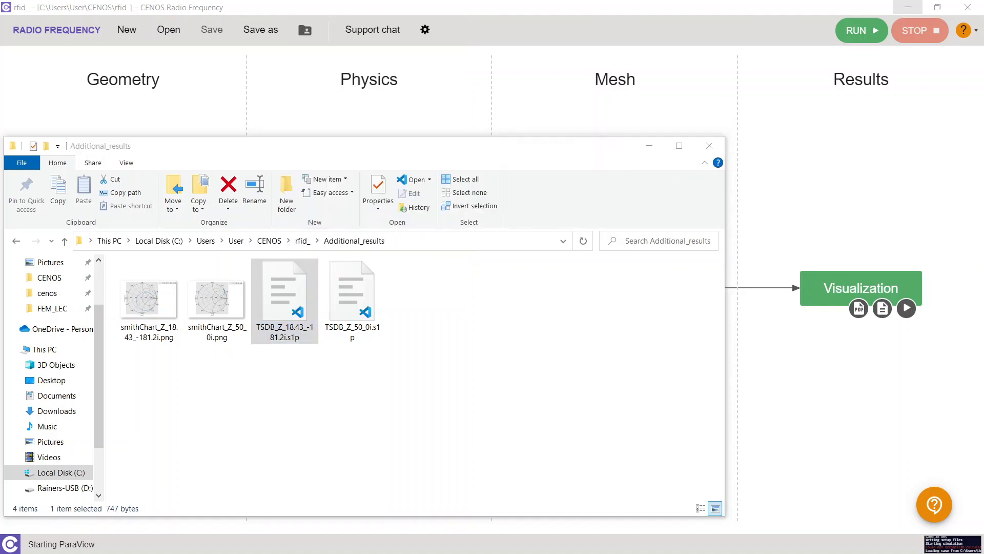